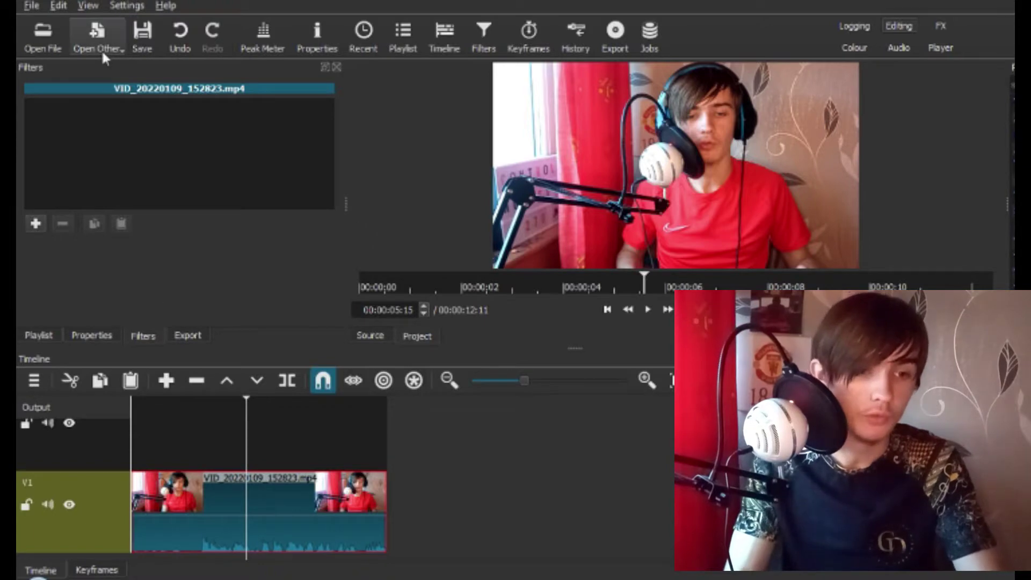
Create a transparent colour clip from Open Other > Colour as the source
{"action": "left_click", "coordinate": [101, 50]}
{"action": "left_click", "coordinate": [118, 68]}
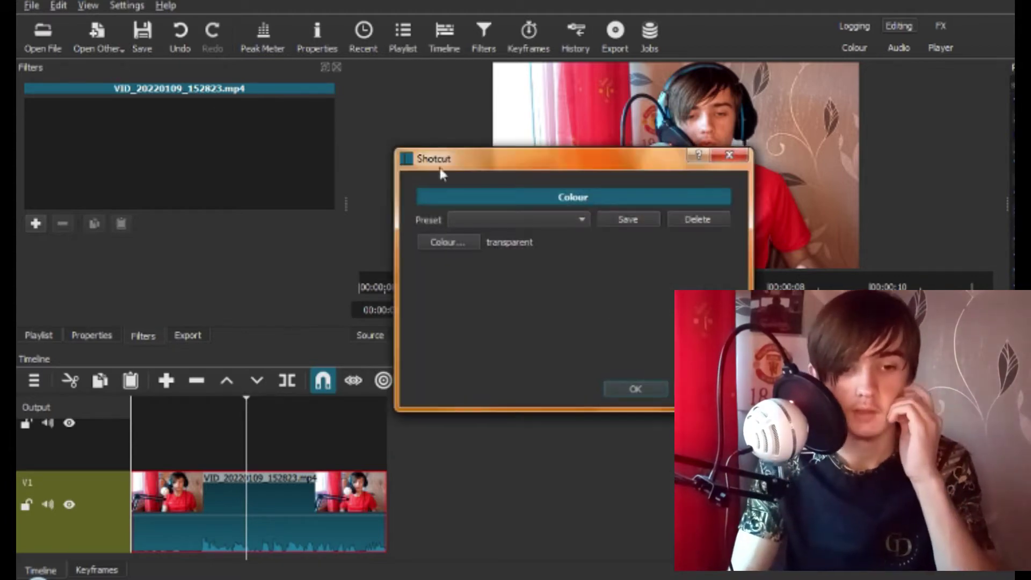
{"action": "left_click", "coordinate": [634, 386]}
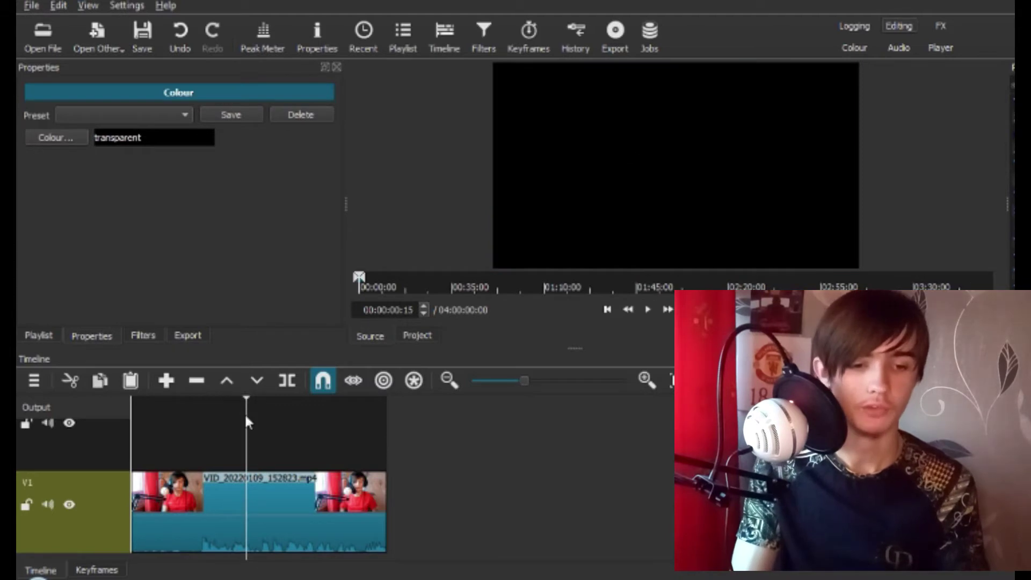
Drop the transparent colour clip on a new track above the video's middle
{"action": "left_click_drag", "start_coordinate": [242, 433], "coordinate": [216, 435]}
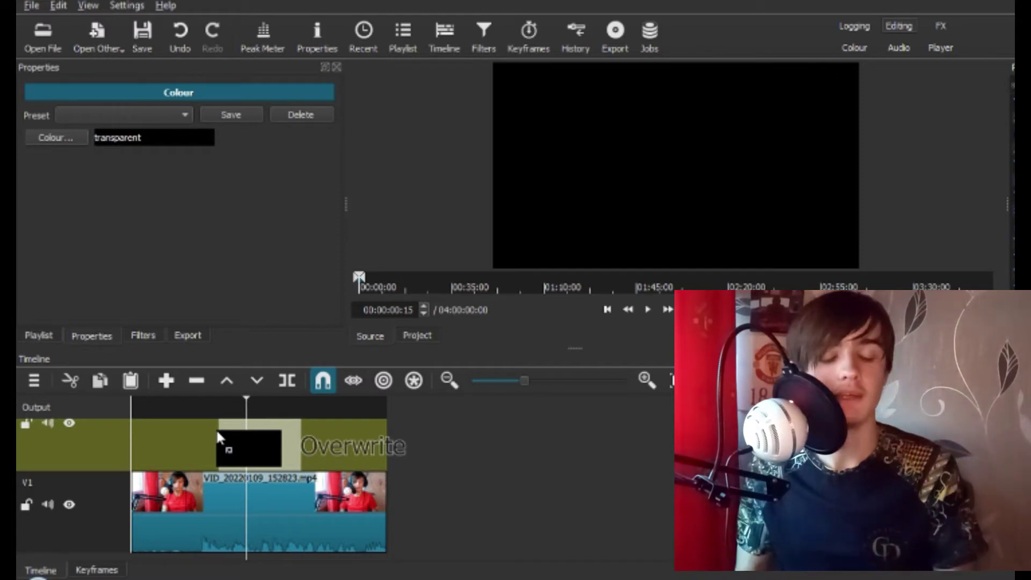
{"action": "left_click_drag", "start_coordinate": [216, 429], "coordinate": [216, 428]}
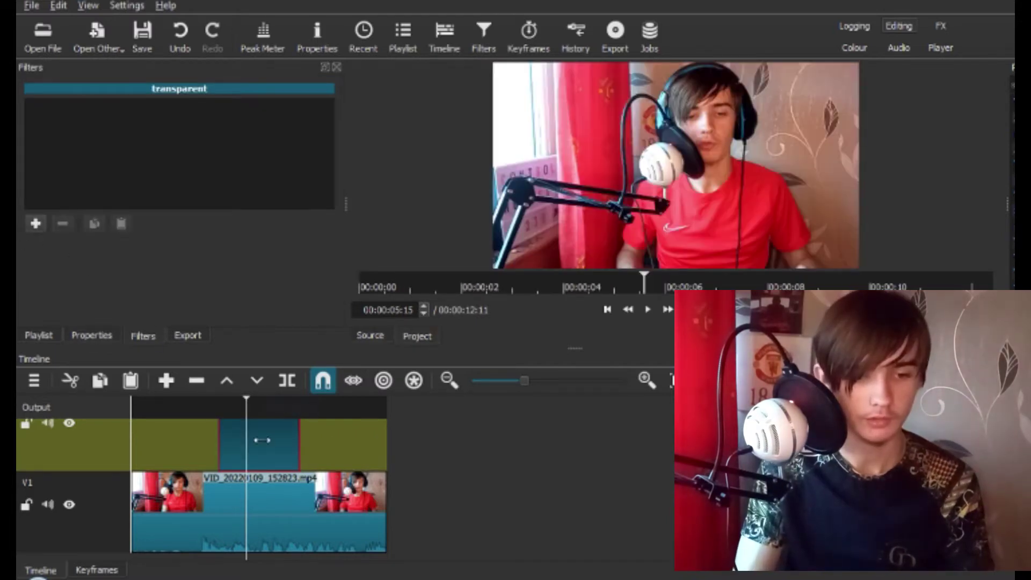
Add a Text: Simple filter reading 'Yo', nudged slightly up and right
{"action": "left_click", "coordinate": [32, 217]}
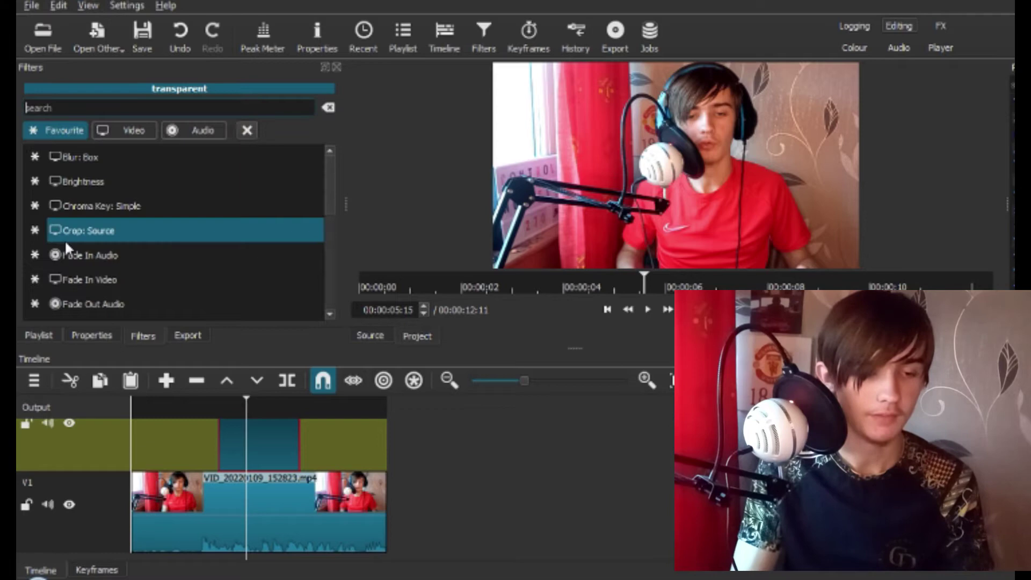
{"action": "scroll", "coordinate": [101, 263], "scroll_direction": "down", "scroll_amount": 5}
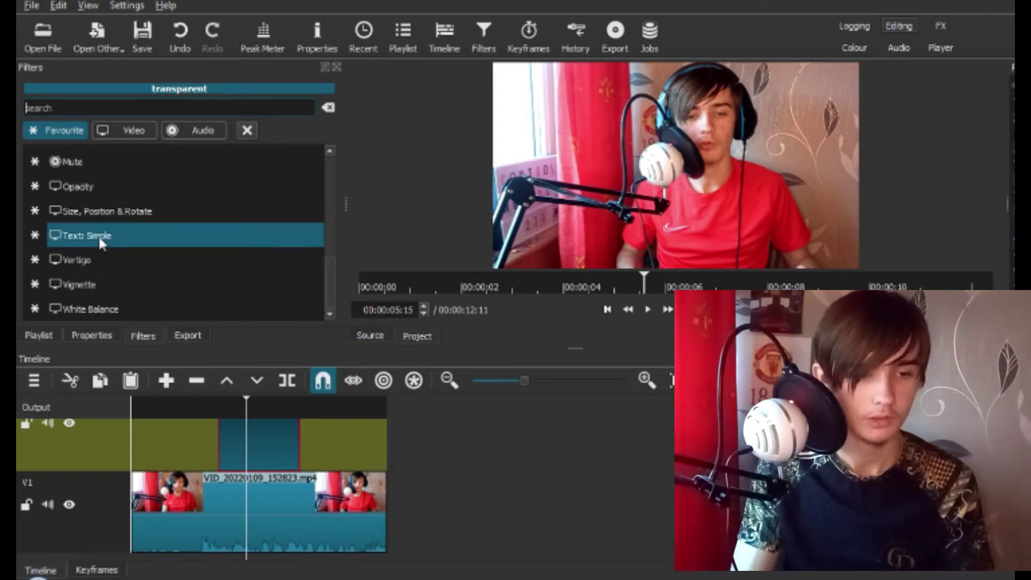
{"action": "left_click", "coordinate": [101, 243]}
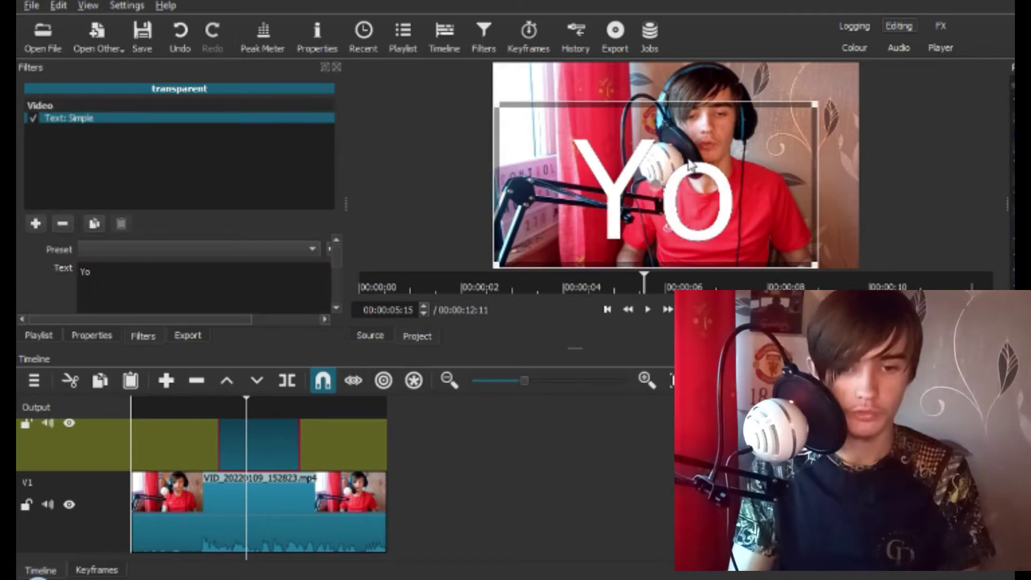
{"action": "mouse_move", "coordinate": [689, 163]}
{"action": "left_mouse_down"}
{"action": "mouse_move", "coordinate": [678, 187]}
{"action": "mouse_move", "coordinate": [699, 144]}
{"action": "left_mouse_up"}
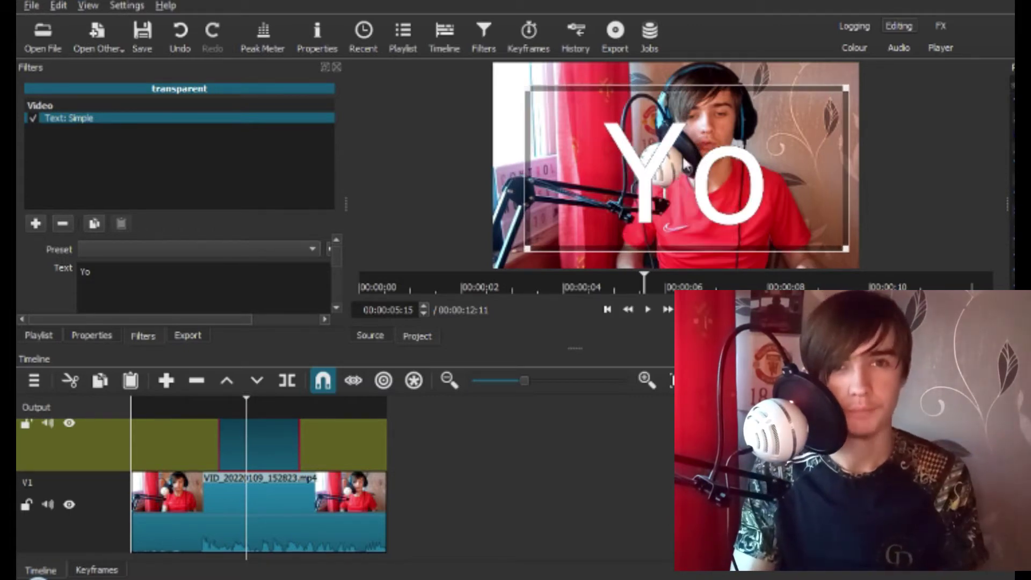
Add a Size, Position & Rotate filter below the text filter
{"action": "left_click", "coordinate": [34, 225]}
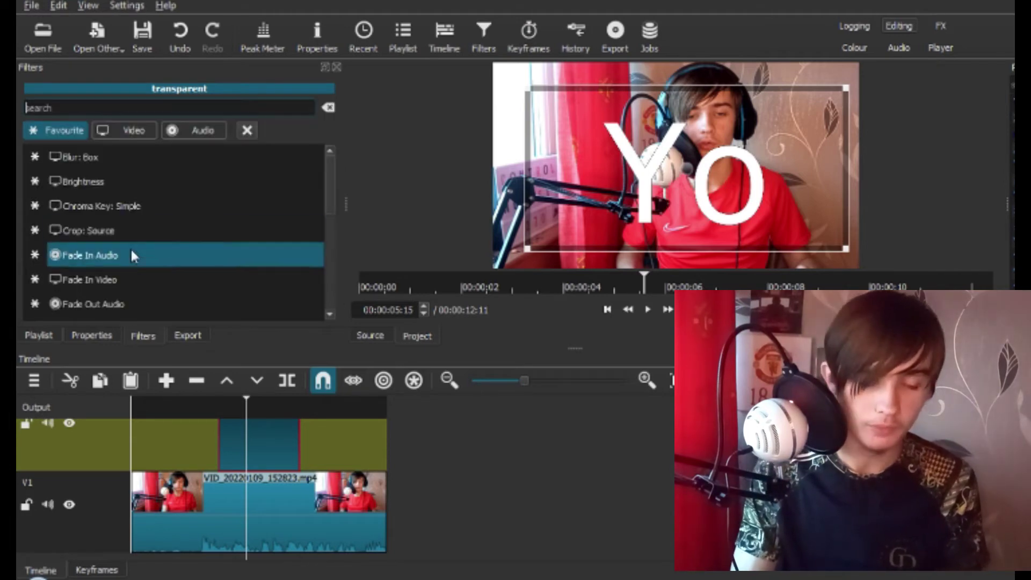
{"action": "scroll", "coordinate": [130, 247], "scroll_direction": "down", "scroll_amount": 5}
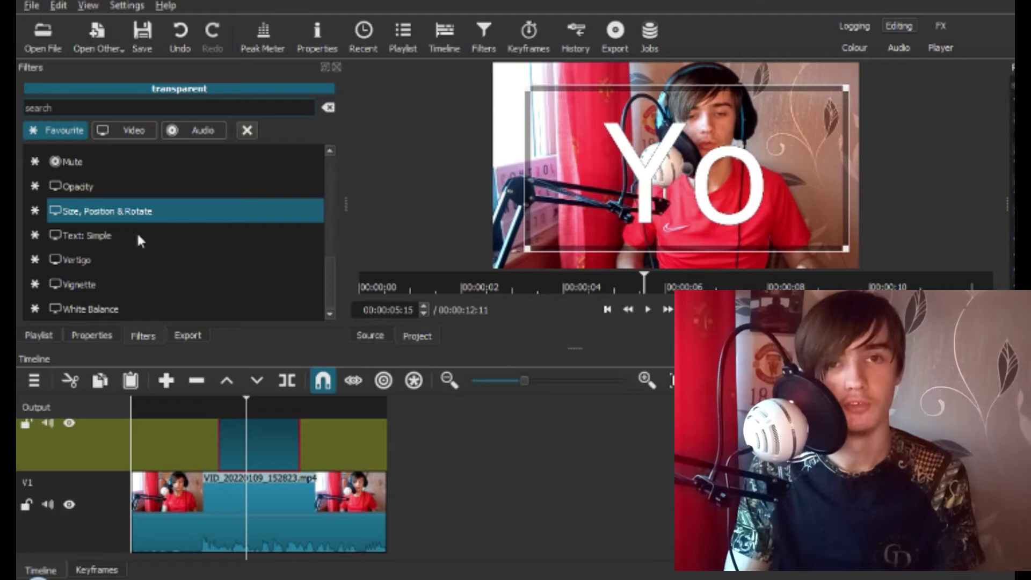
{"action": "left_click", "coordinate": [74, 216]}
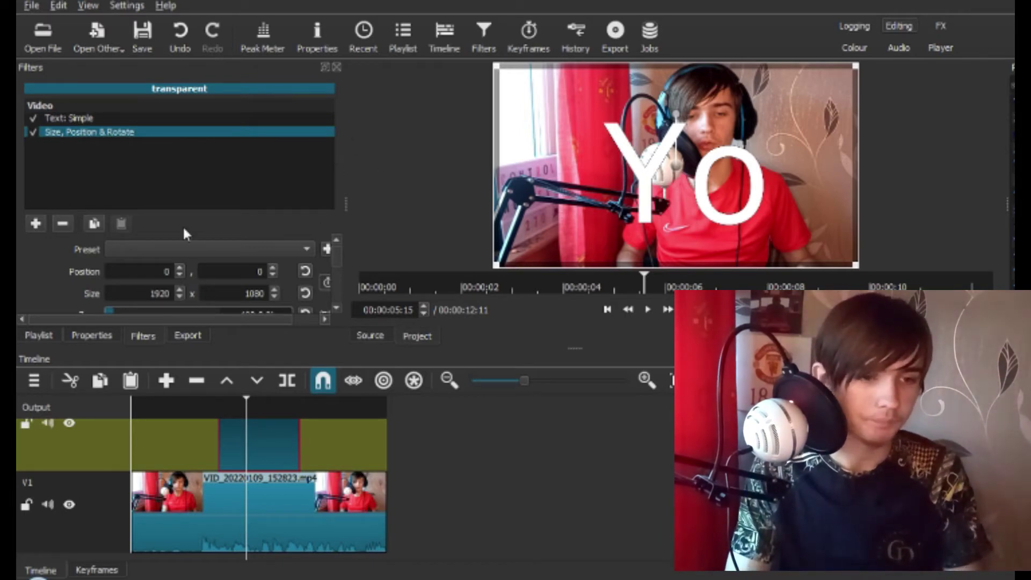
{"action": "left_click_drag", "start_coordinate": [333, 253], "coordinate": [337, 286]}
{"action": "scroll", "coordinate": [203, 275], "scroll_direction": "down", "scroll_amount": 3}
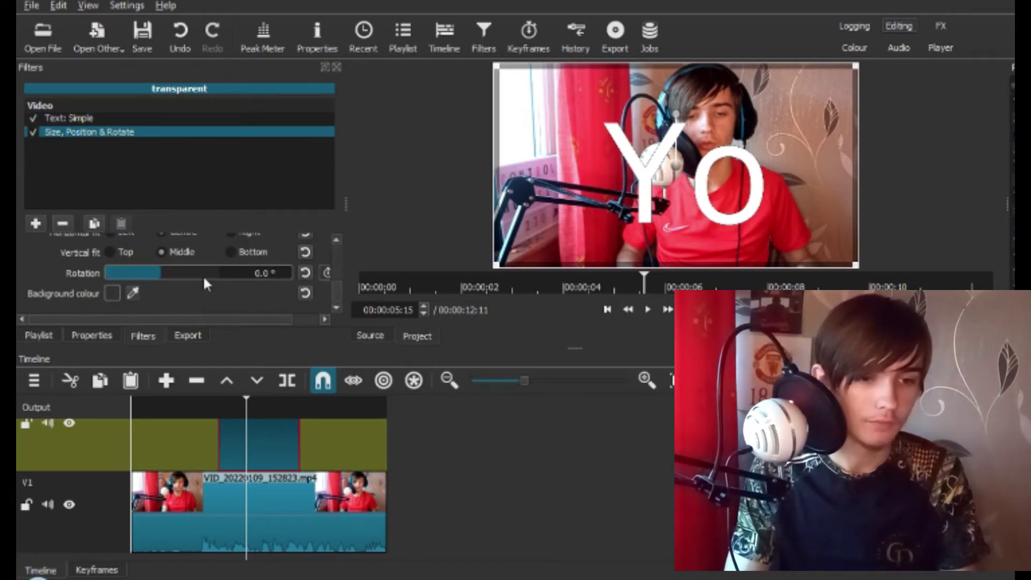
Drag the Rotation slider to 240°, turning 'Yo' upside down
{"action": "left_click_drag", "start_coordinate": [179, 272], "coordinate": [206, 275]}
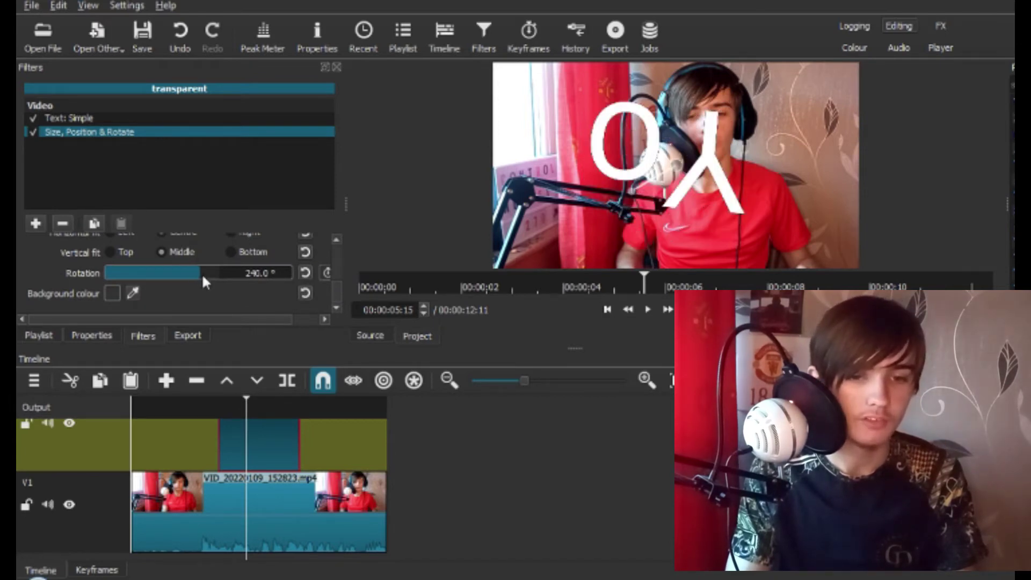